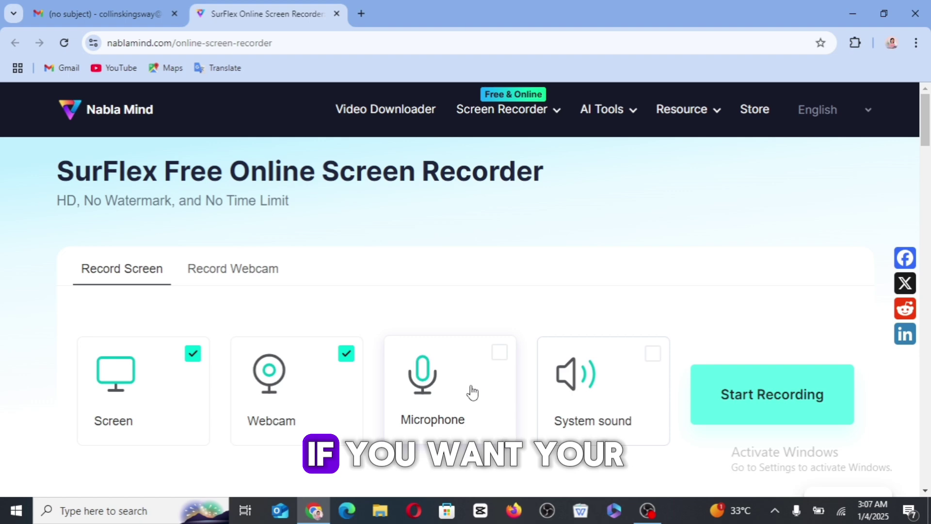
Enable Microphone, leave System sound off, and disable Webcam for the screen recording
left_click(515, 365)
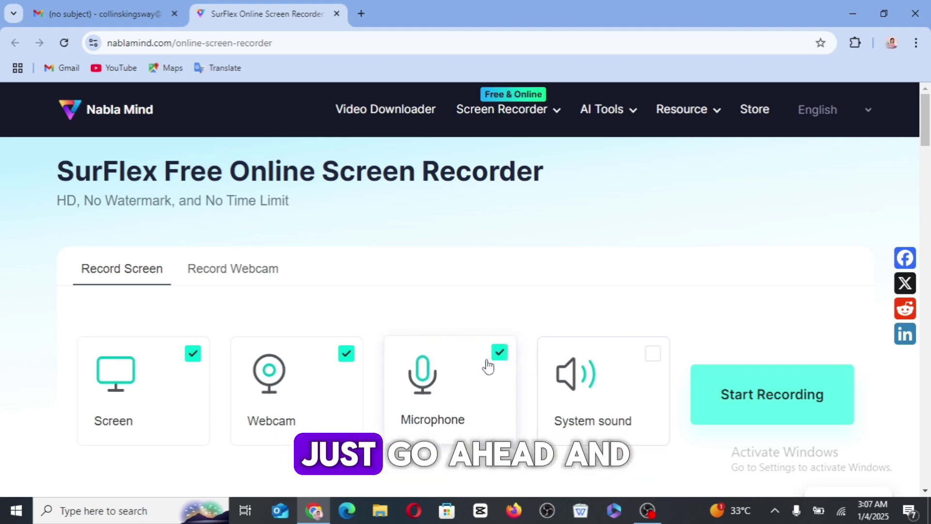
left_click(648, 358)
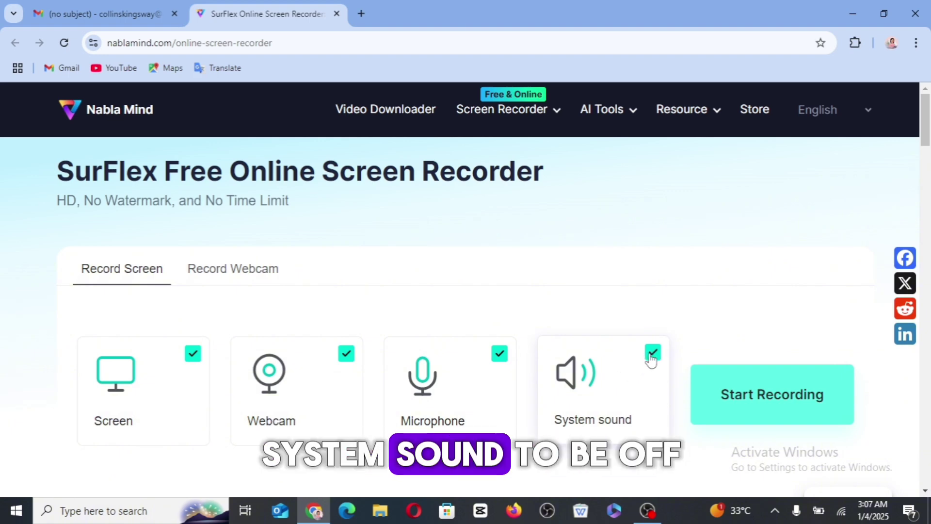
left_click(650, 355)
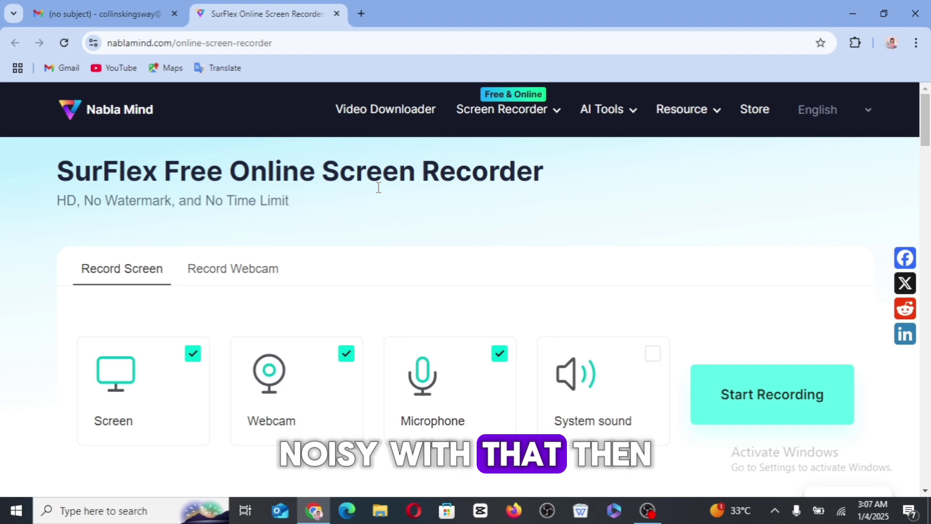
left_click(350, 359)
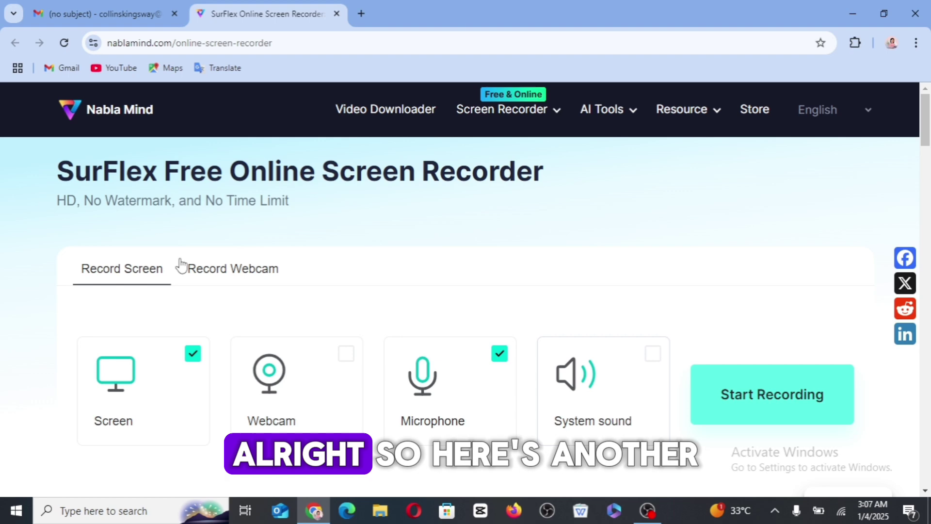
Preview the webcam-only options, return to screen recording options, and start the recording
left_click(216, 277)
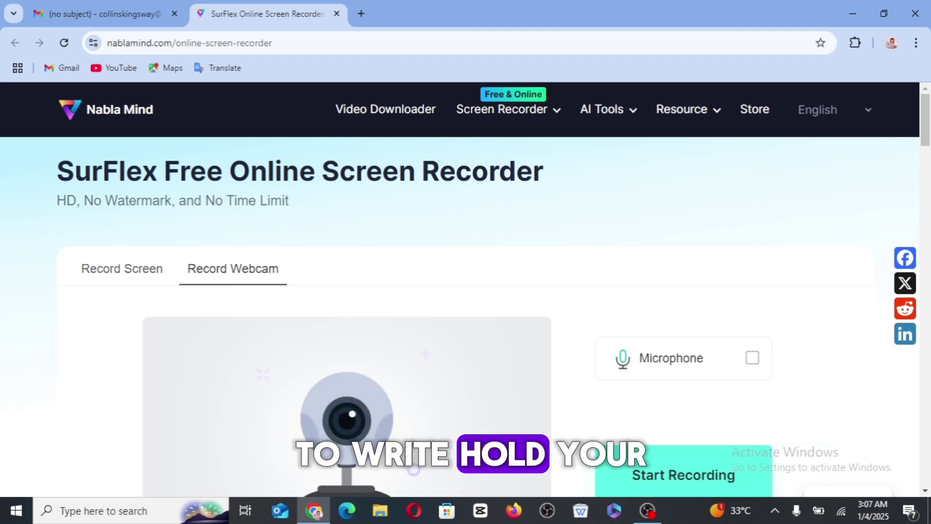
scroll(465, 291, "down", 3)
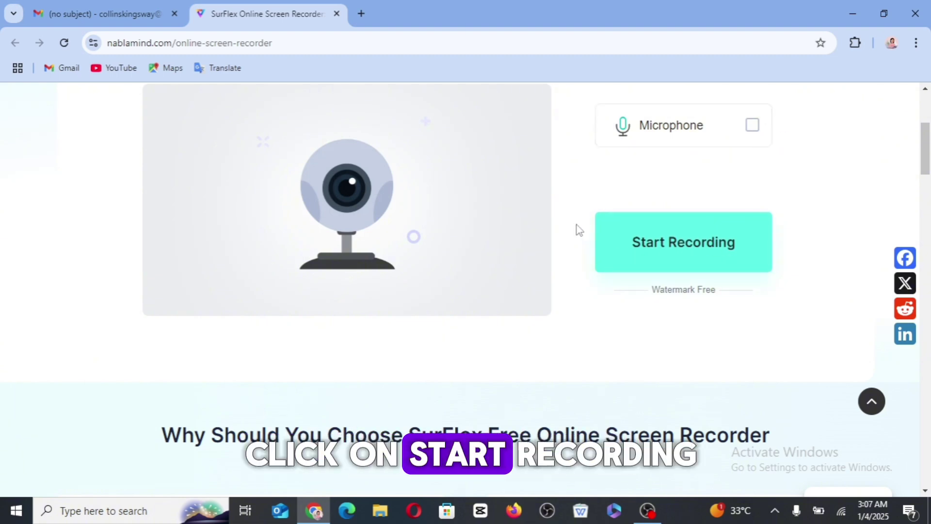
scroll(579, 230, "up", 3)
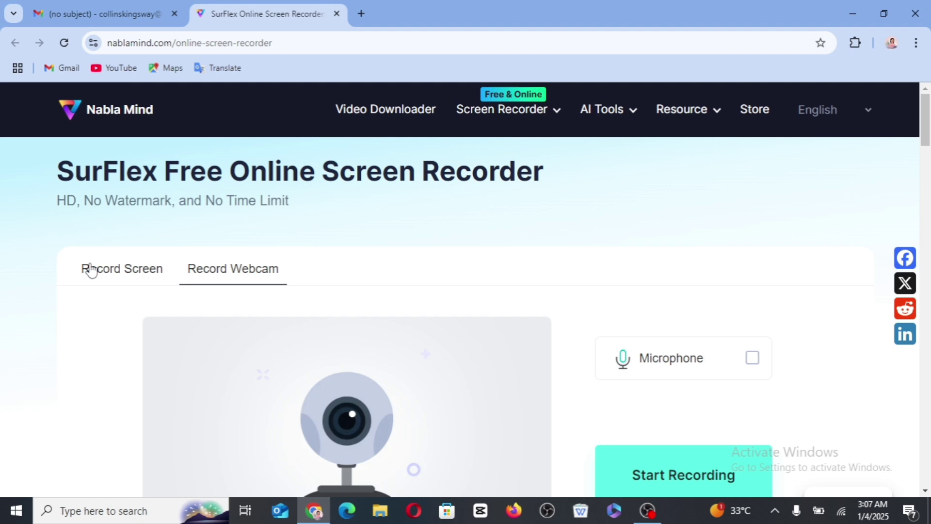
left_click(91, 271)
left_click(727, 406)
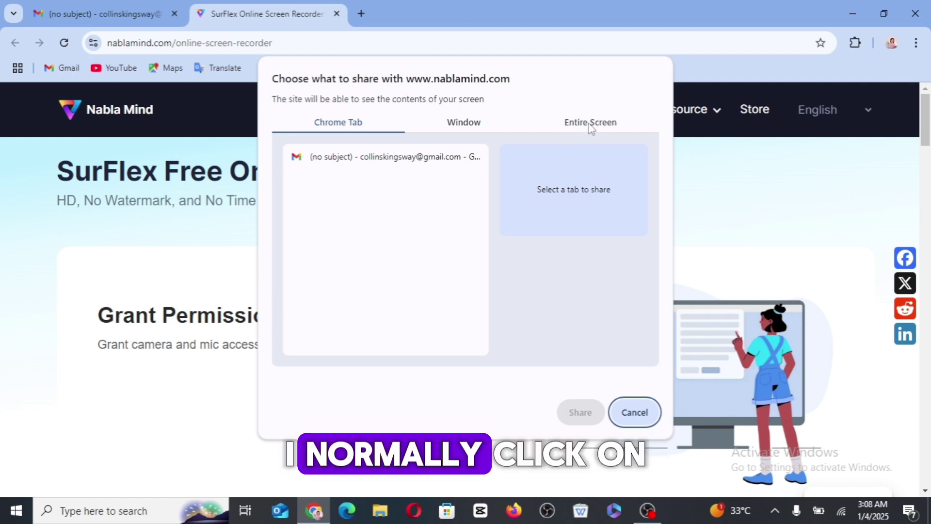
Share the entire screen in Chrome's share dialog so recording begins
left_click(592, 129)
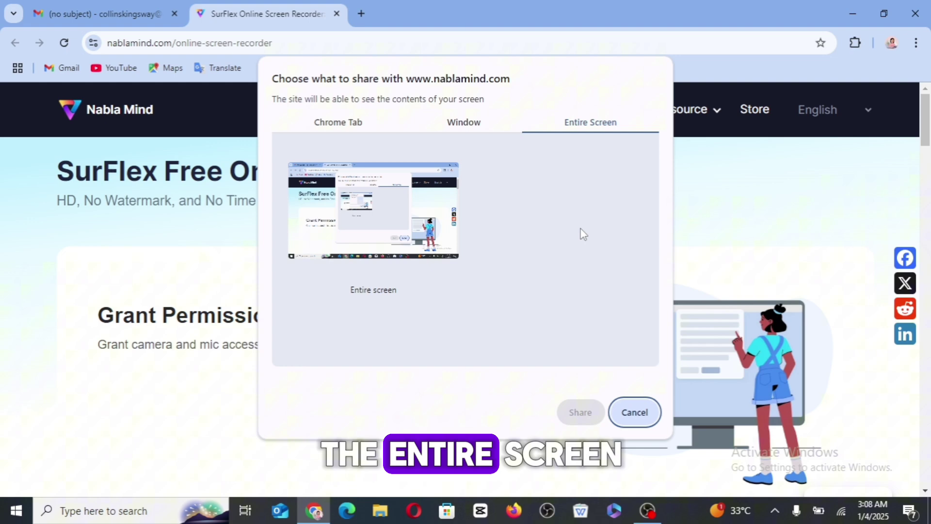
left_click(386, 228)
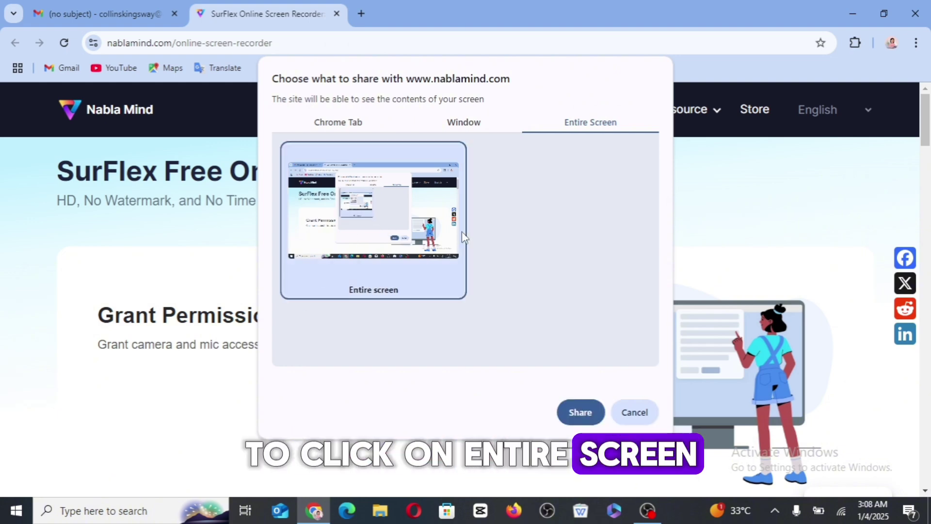
left_click(576, 414)
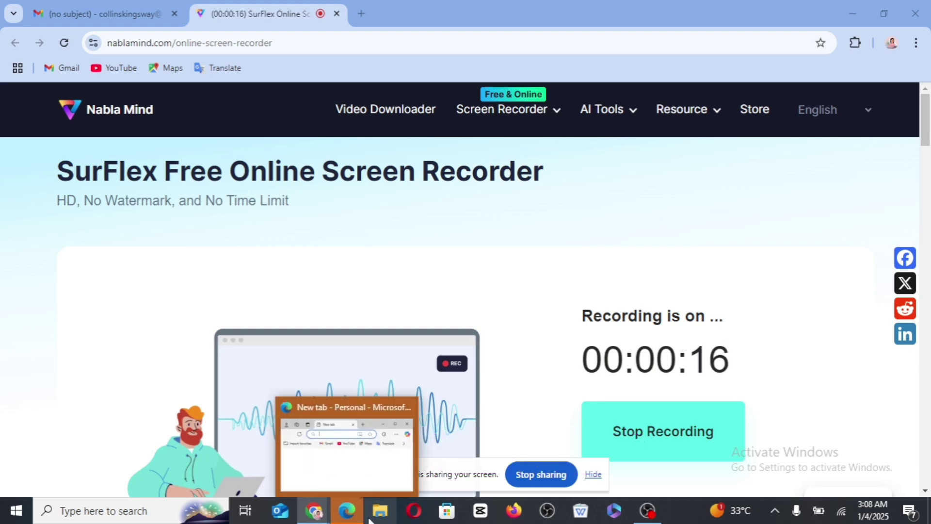
Open Pictures in File Explorer, stop sharing the screen, and return to the recorder
left_click(376, 515)
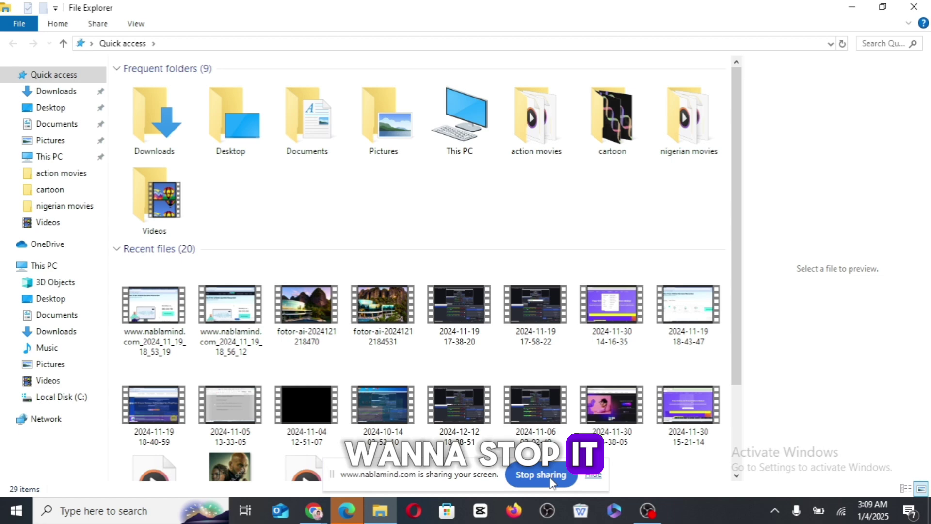
left_click(531, 476)
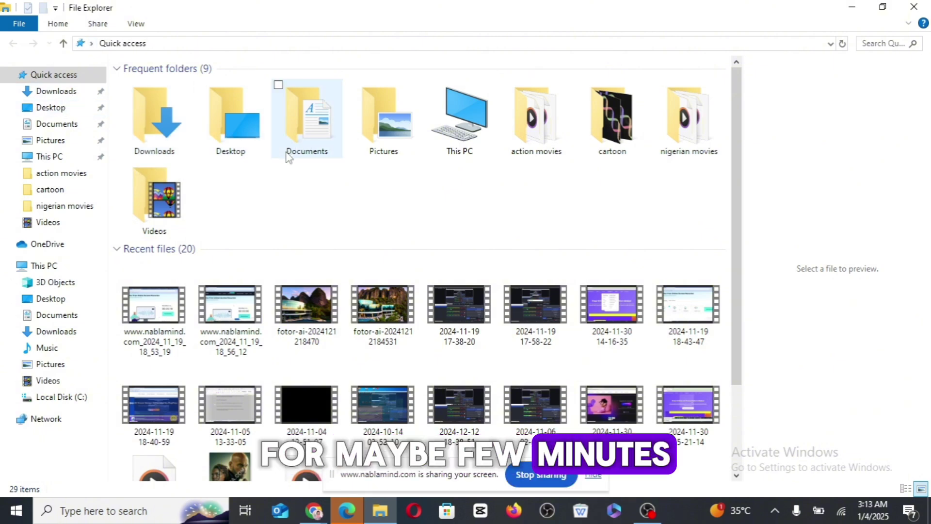
left_click(387, 148)
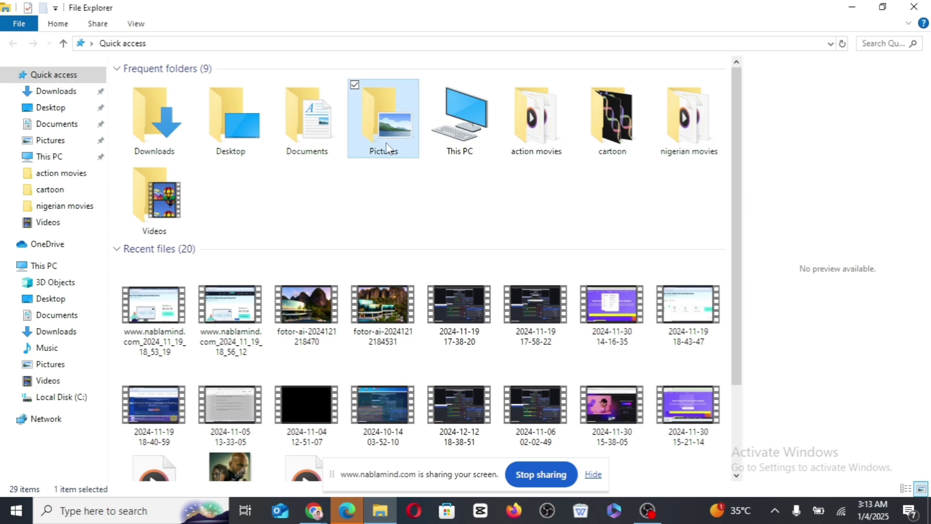
double_click(387, 148)
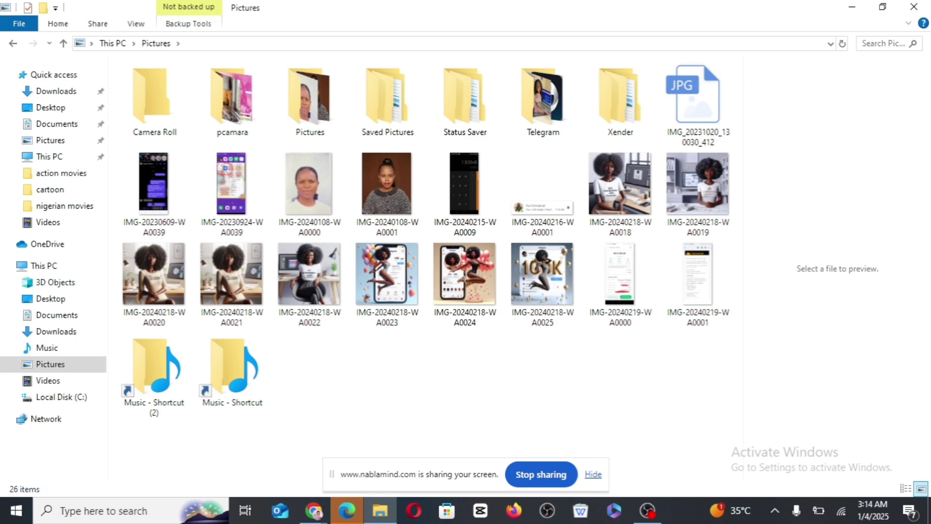
left_click(539, 477)
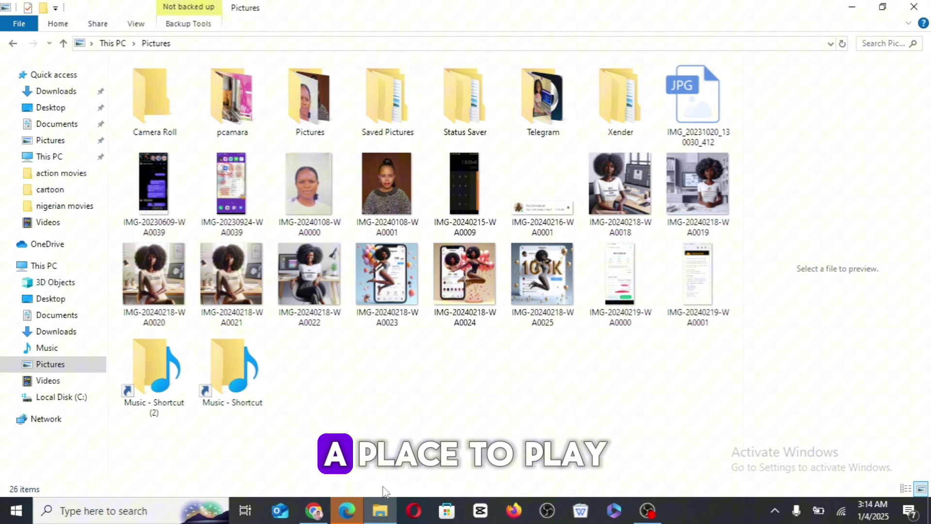
left_click(313, 444)
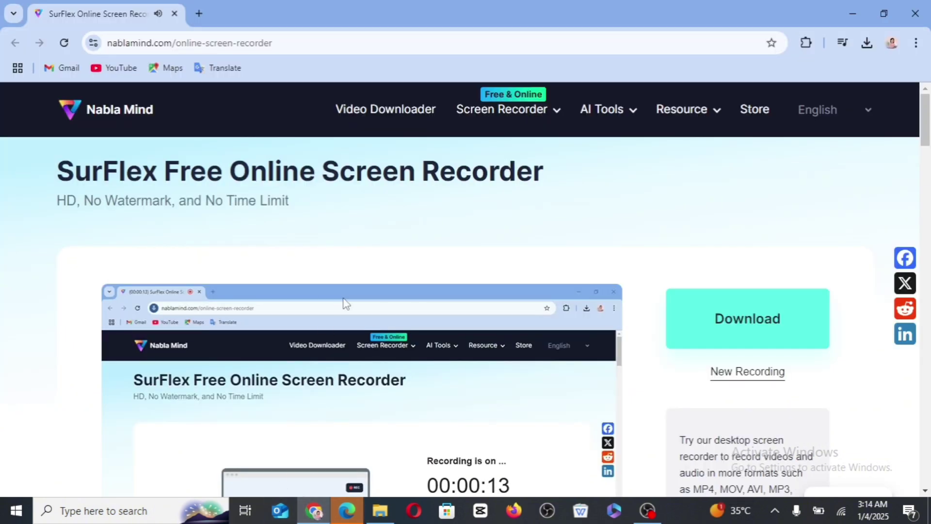
scroll(442, 355, "down", 1)
scroll(364, 334, "down", 2)
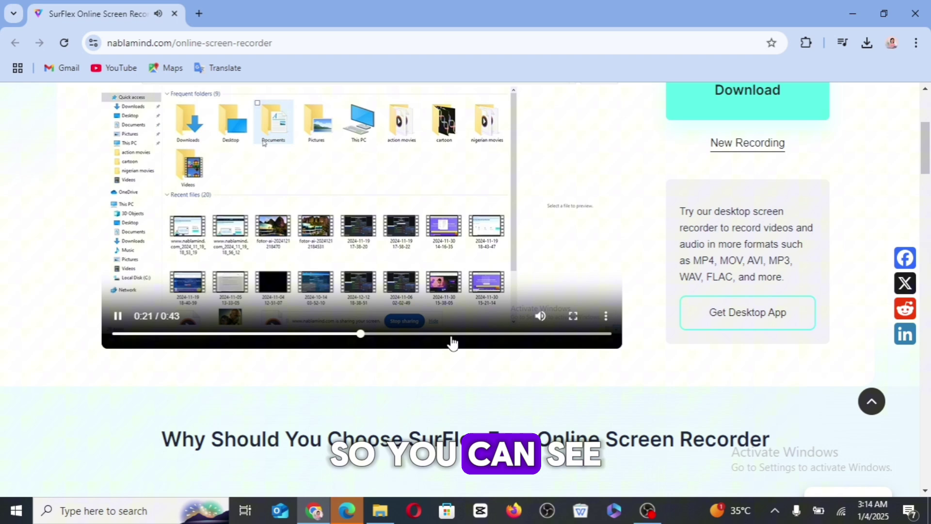
Skip ahead through the 43-second recording using the preview seek bar
left_click(452, 336)
left_click(501, 336)
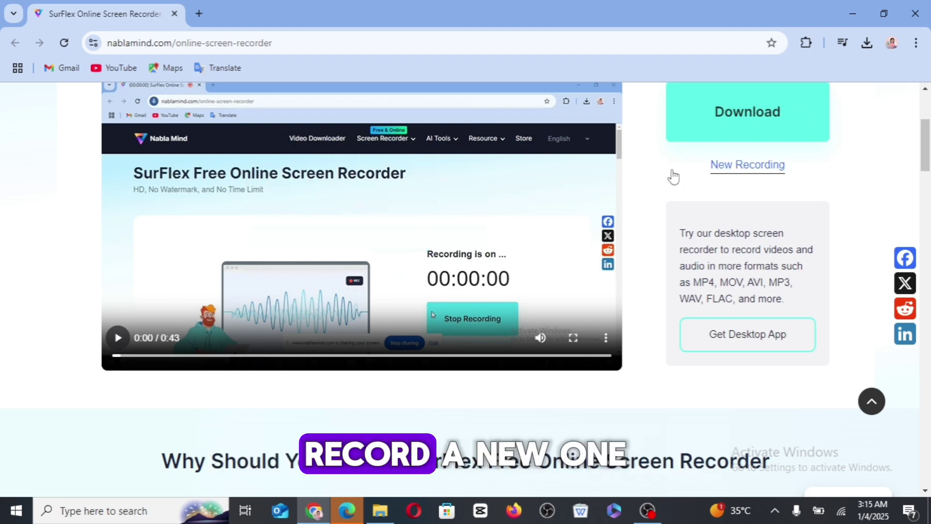
Download the recording as a 5.2 MB WEBM and bring up File Explorer's Downloads folder
left_click(749, 177)
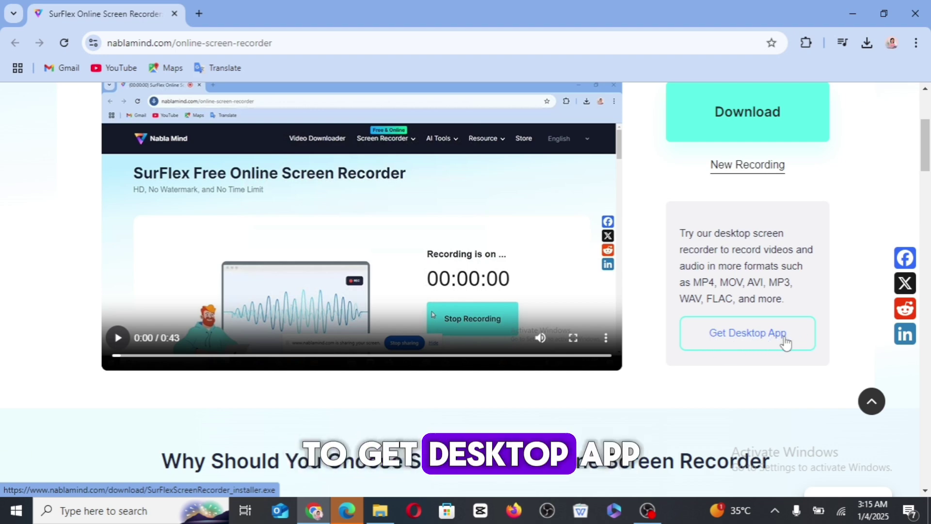
left_click(718, 138)
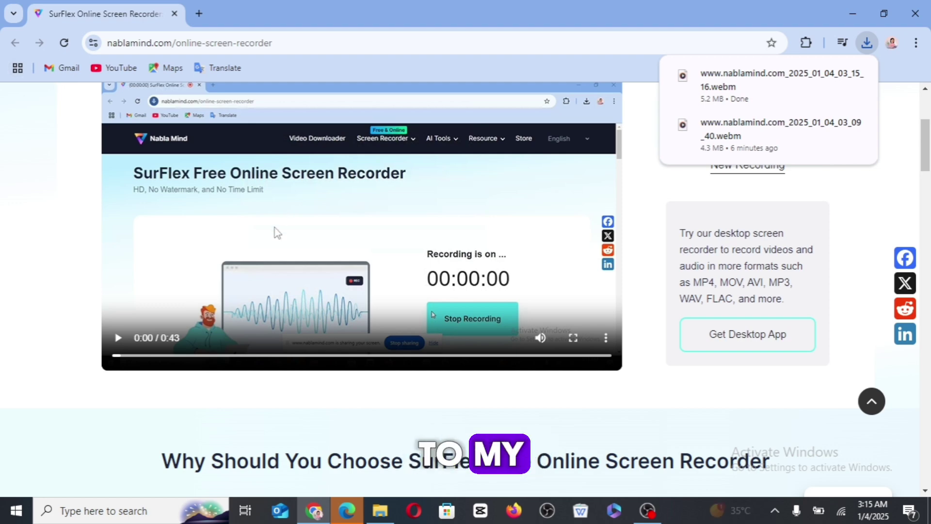
mouse_move(379, 510)
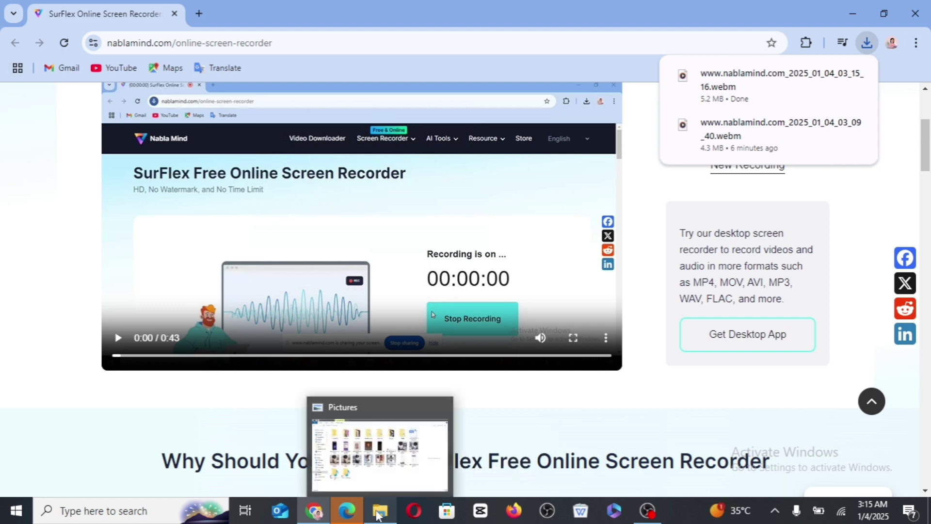
left_click(311, 460)
left_click(60, 97)
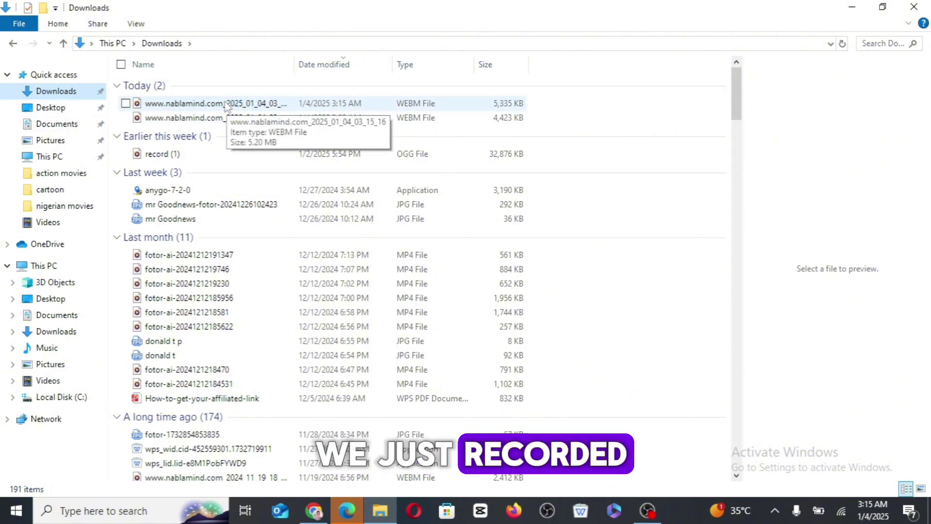
Select the newest 5.2 MB WEBM recording under Today and show its context menu
left_click(226, 103)
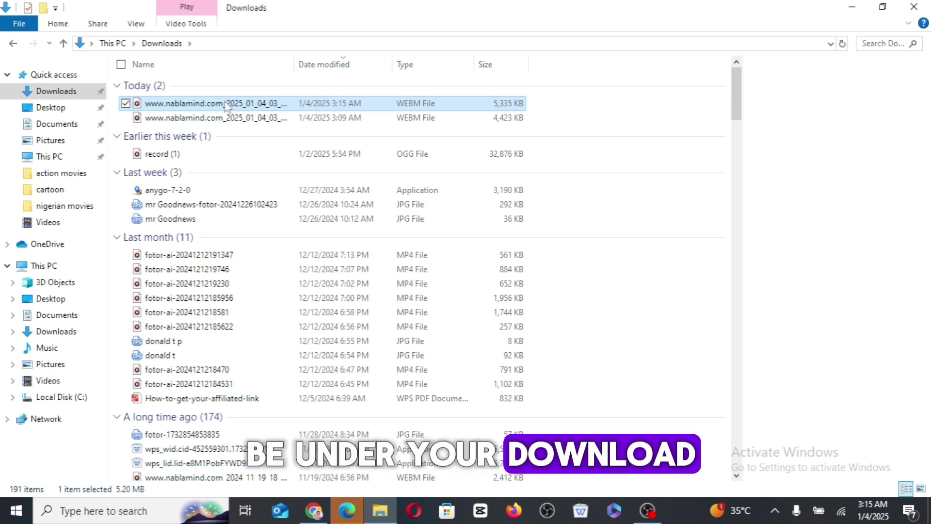
right_click(226, 103)
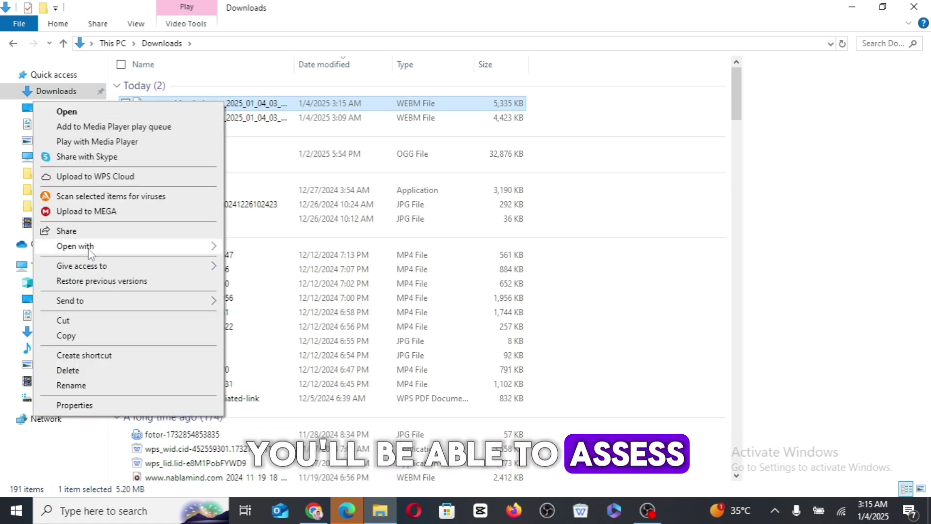